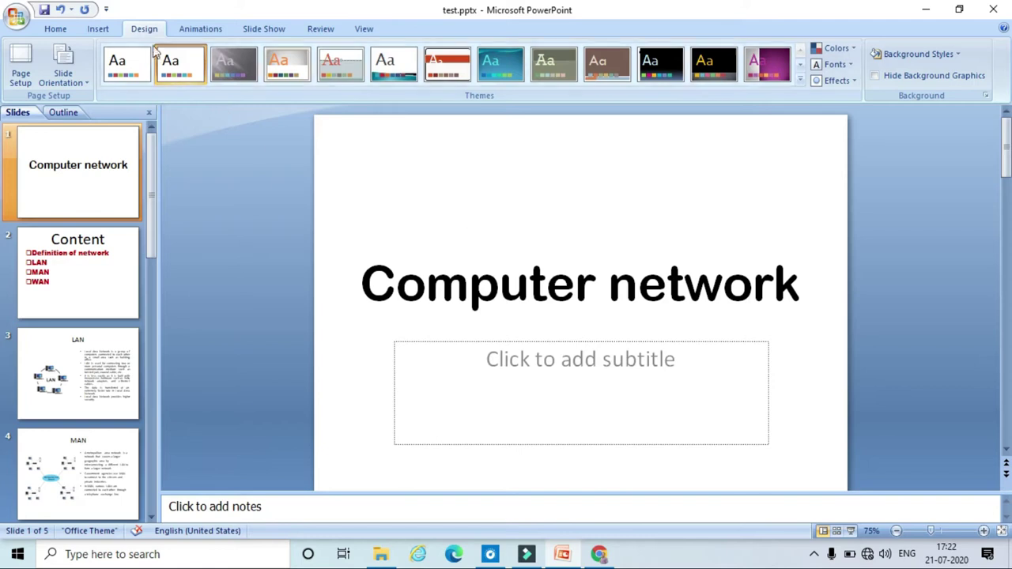
Keep the slide size at On-screen Show (4:3) and confirm the page setup.
left_click(22, 77)
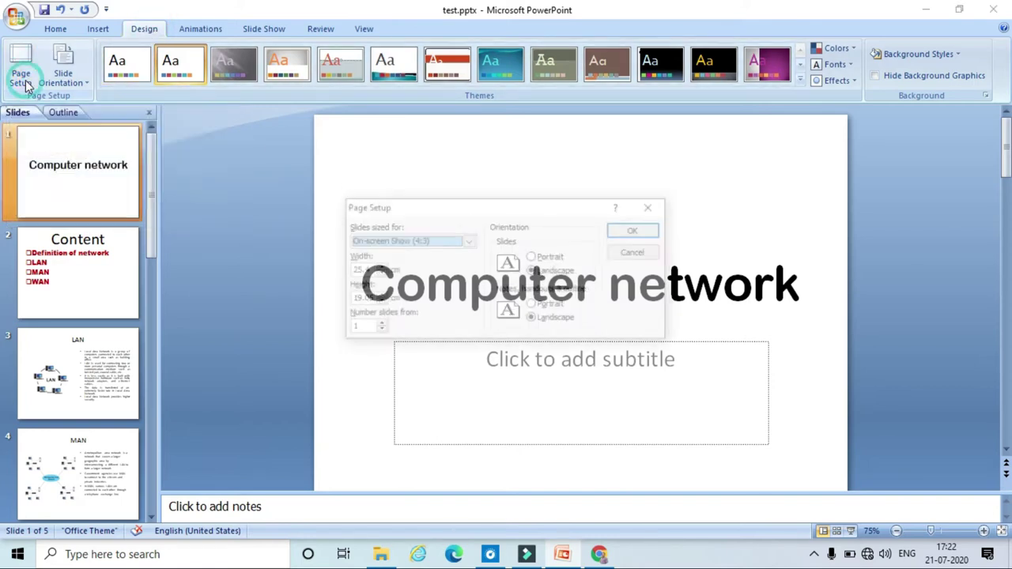
left_click(469, 243)
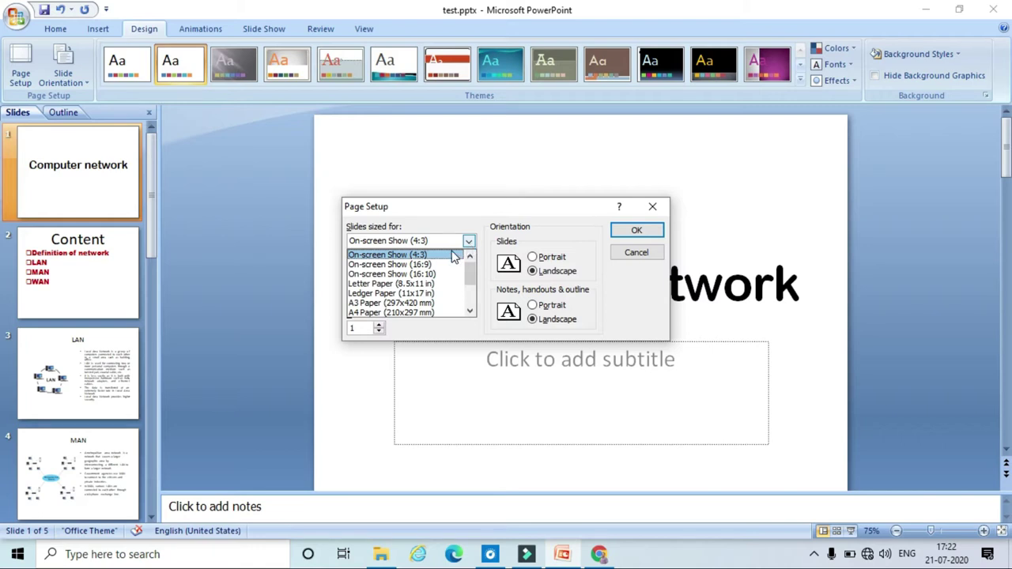
mouse_move(469, 273)
left_mouse_down()
mouse_move(468, 305)
mouse_move(471, 260)
left_mouse_up()
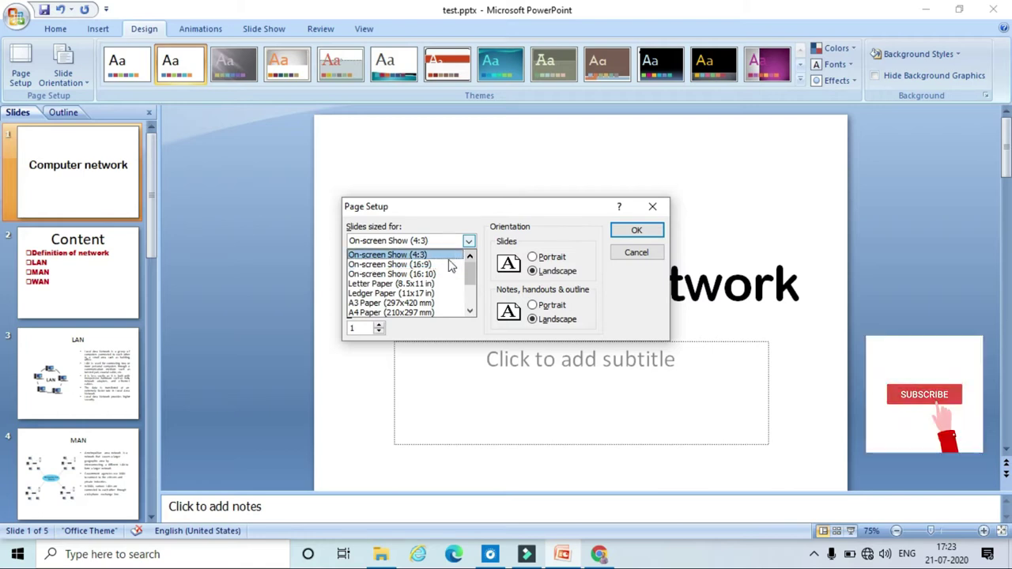
left_click(448, 255)
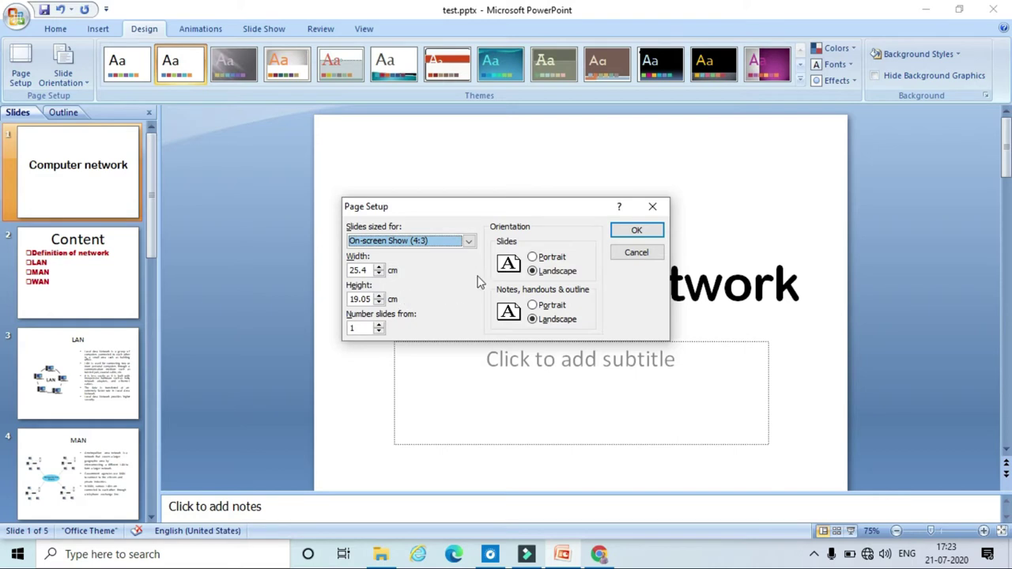
left_click(623, 236)
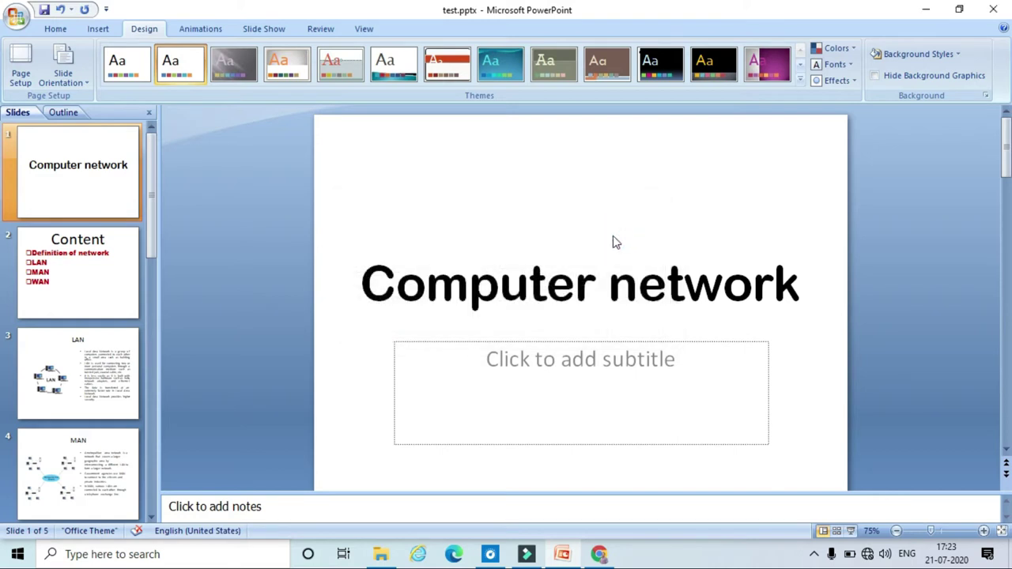
Switch the slides to portrait orientation, then back to landscape.
left_click(74, 84)
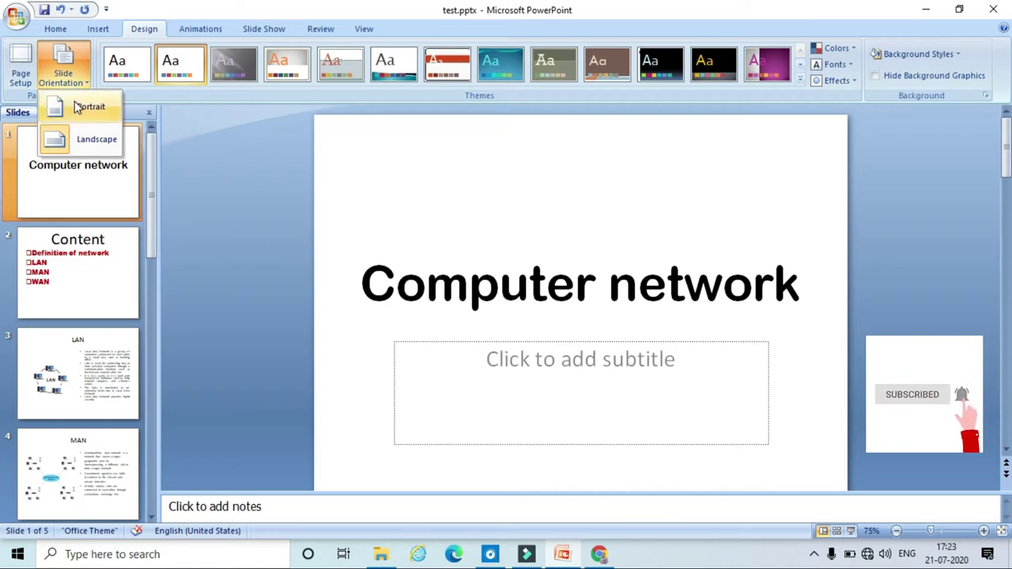
left_click(77, 106)
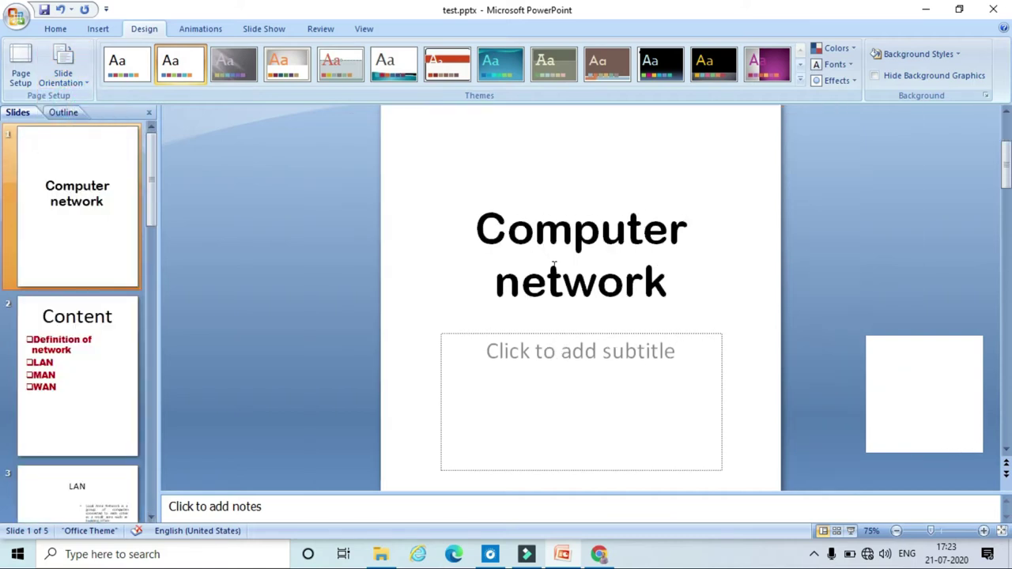
scroll(554, 266, "up", 3)
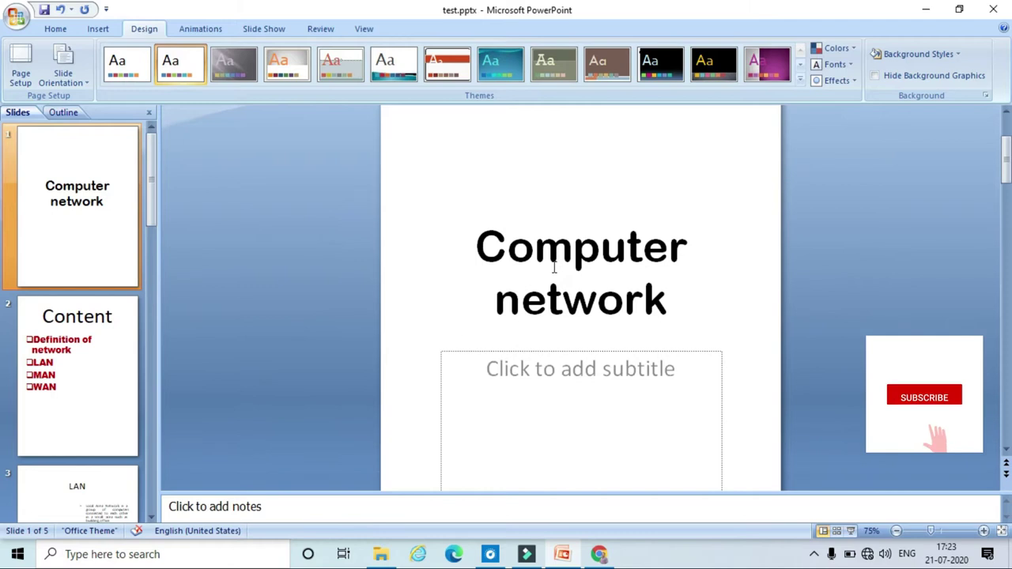
left_click(74, 85)
left_click(87, 150)
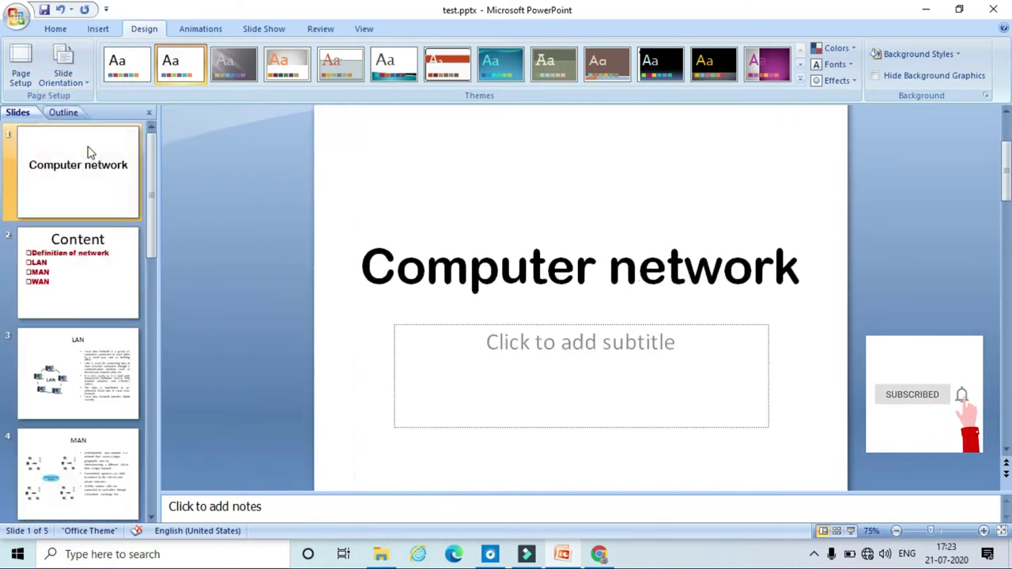
left_click(90, 152)
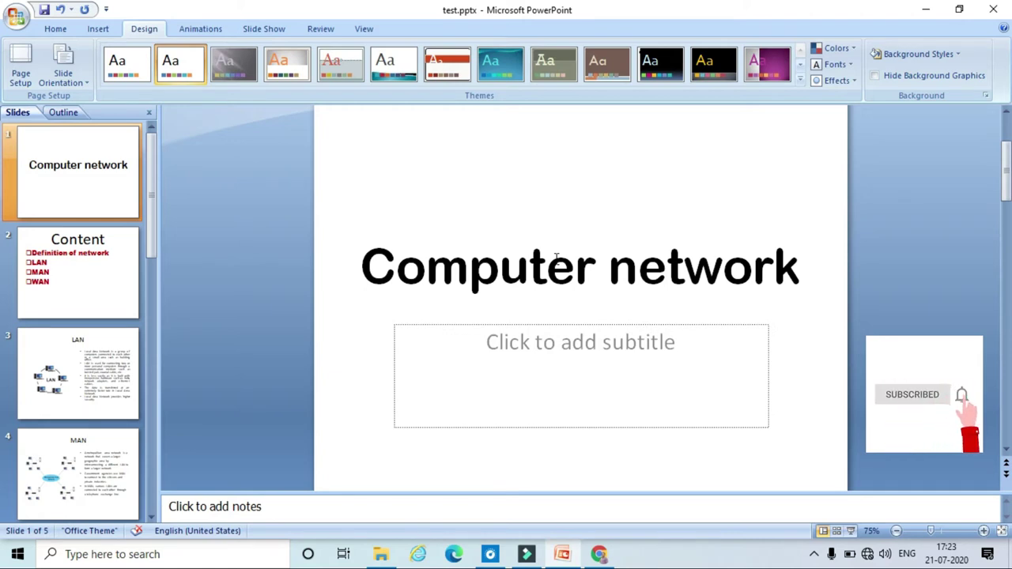
scroll(556, 257, "up", 1)
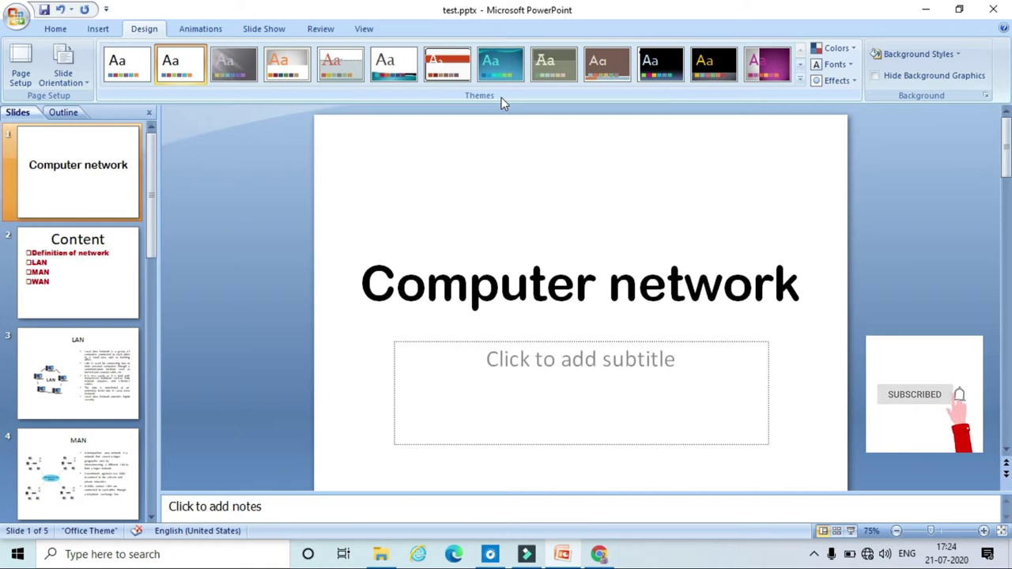
Apply the teal Flow theme to all slides, check the Content slide, and show the colour schemes.
left_click(799, 81)
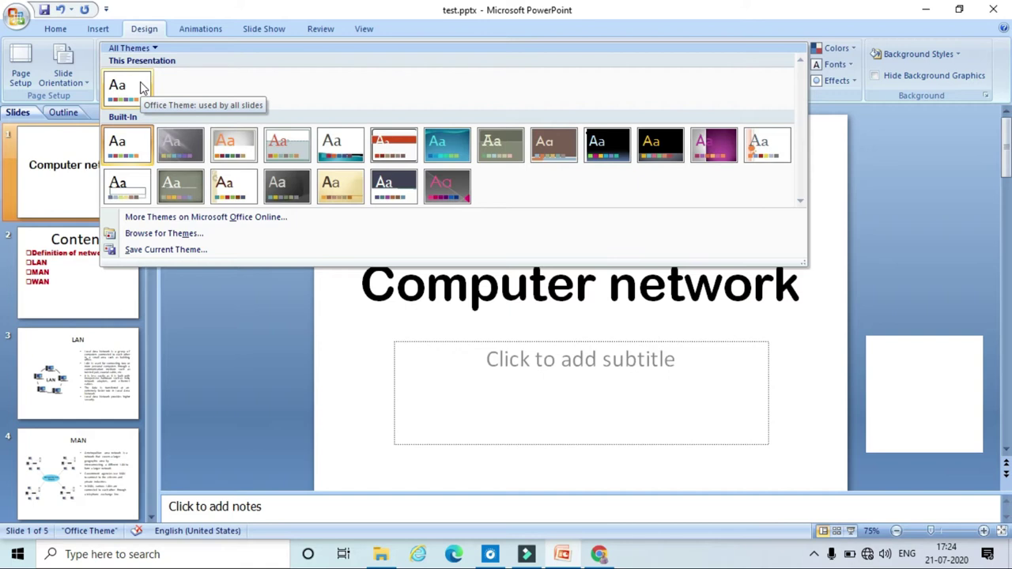
left_click(441, 143)
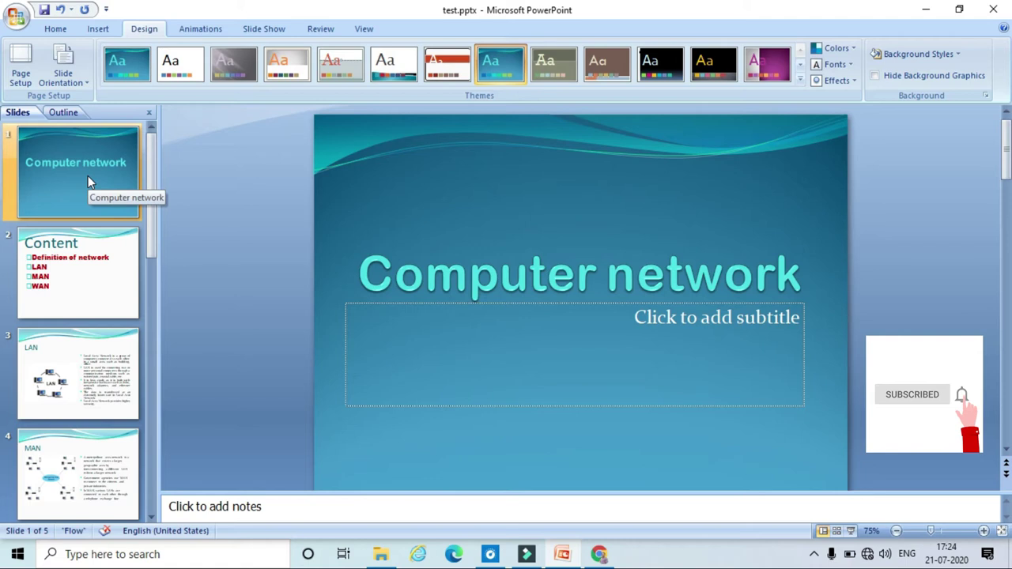
left_click(81, 271)
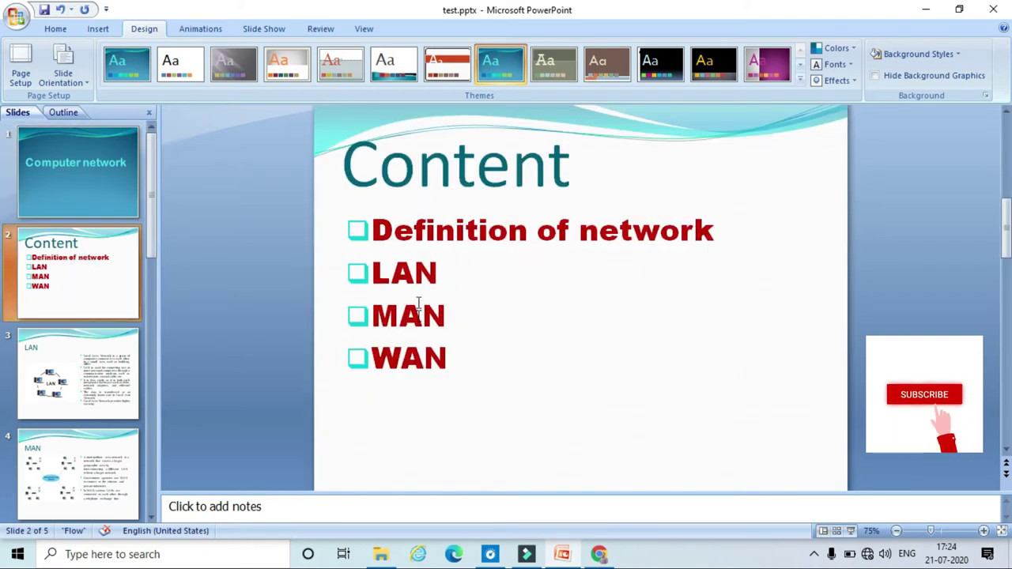
left_click(799, 81)
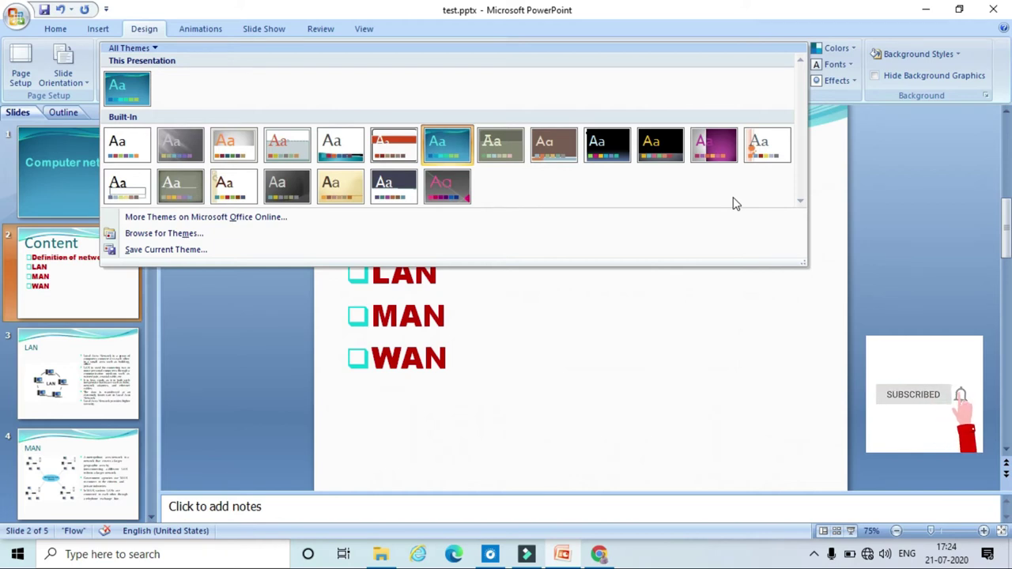
left_click(606, 343)
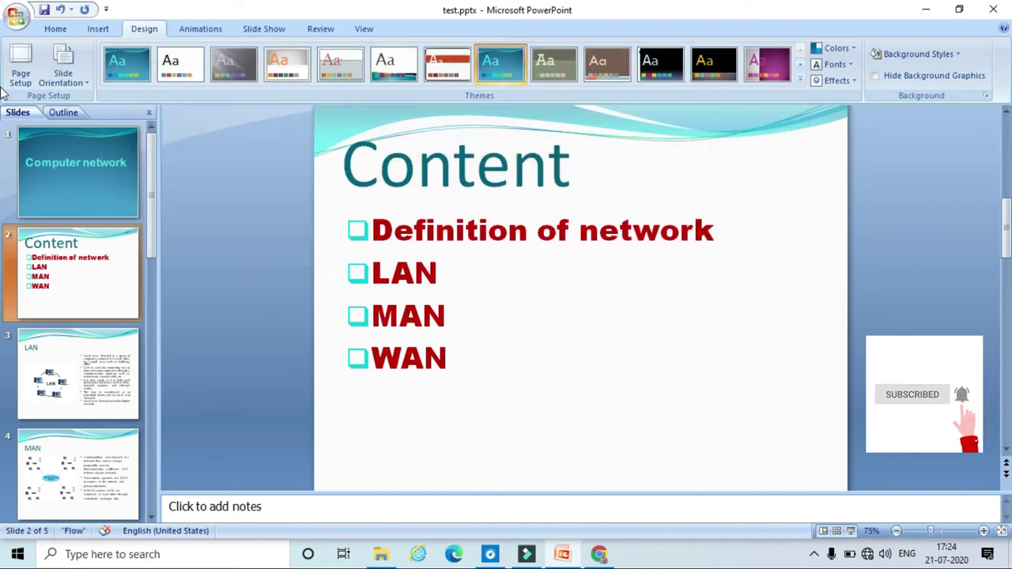
left_click(90, 160)
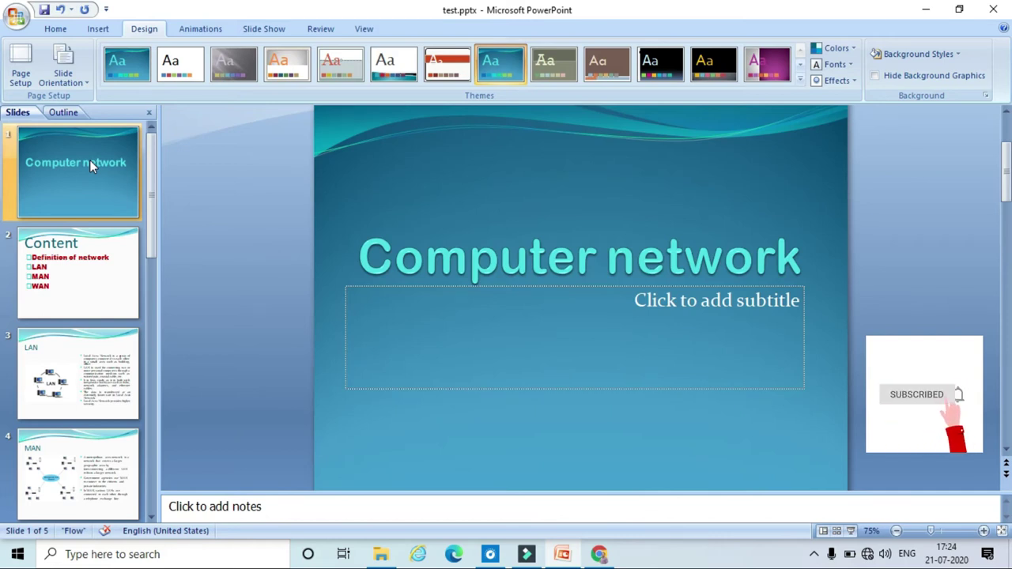
left_click(853, 48)
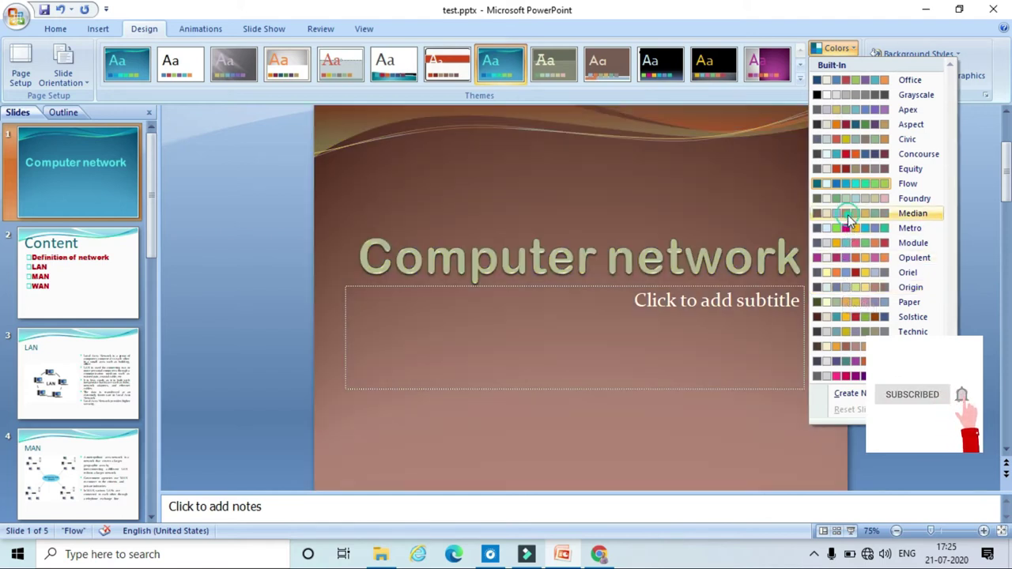
Apply the Median colour scheme and review the Content, LAN and MAN slides.
left_click(847, 213)
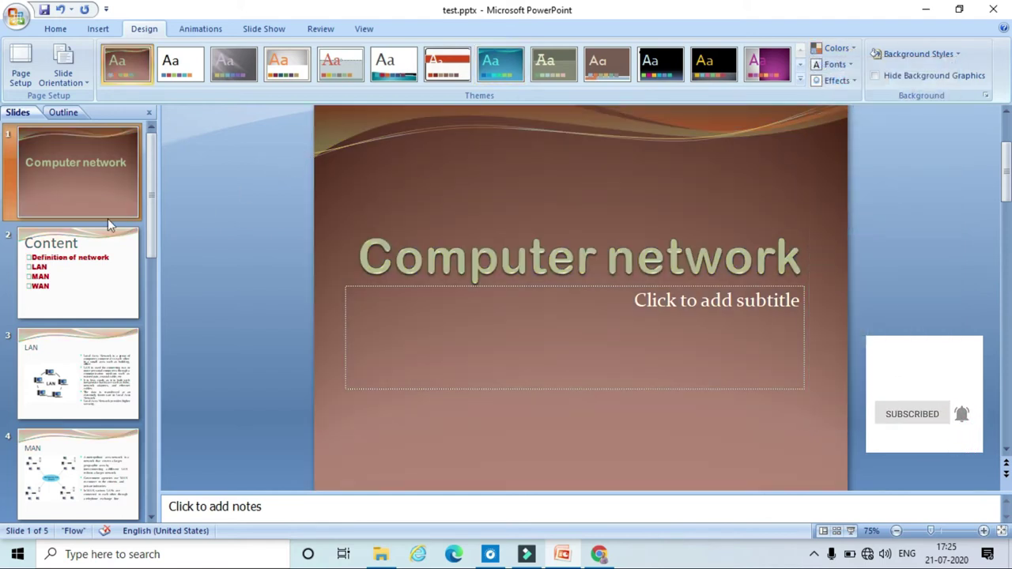
left_click(76, 258)
left_click(79, 333)
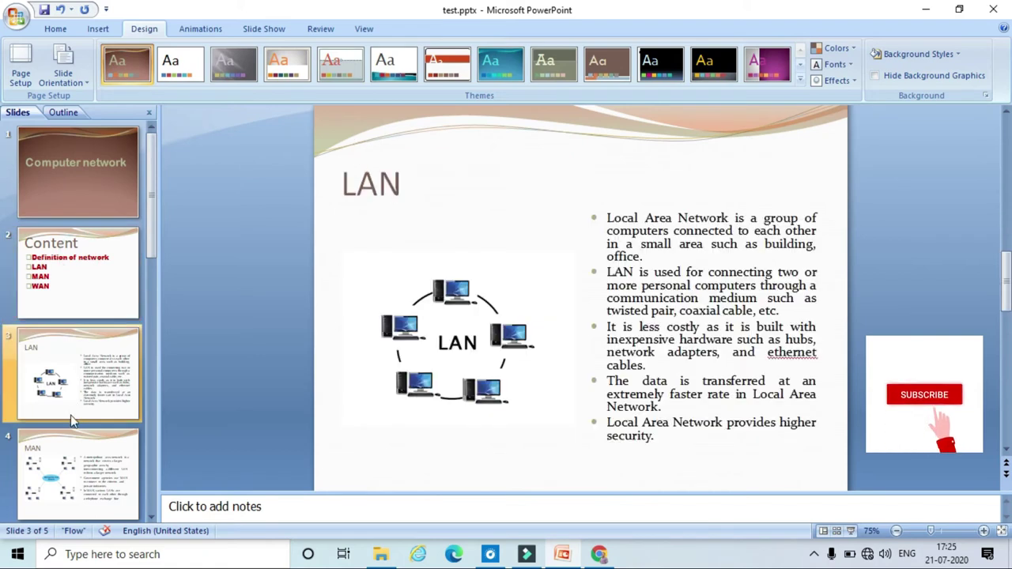
left_click(73, 448)
left_click(86, 187)
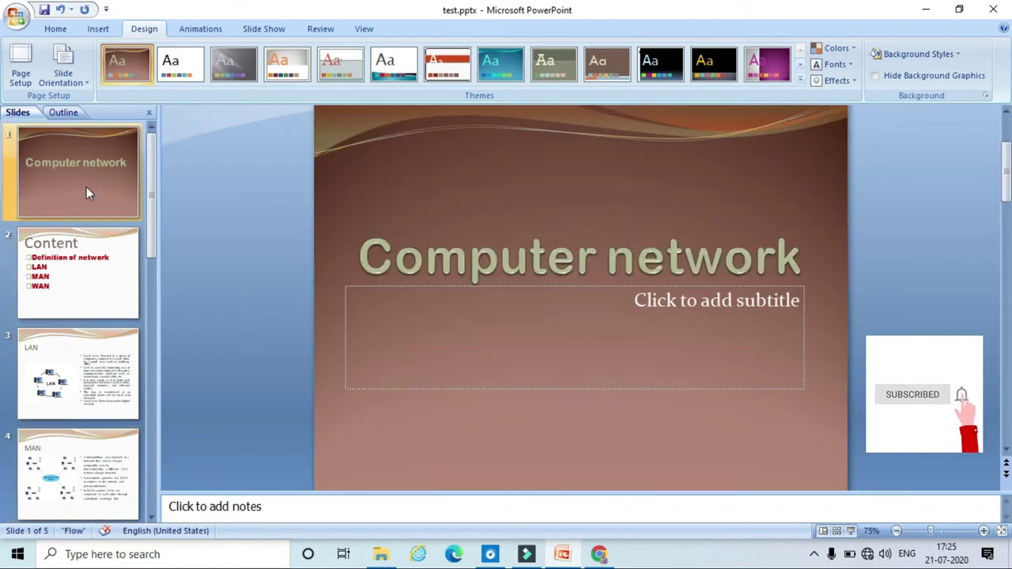
Switch the theme fonts to Concourse and check the Content and LAN slides.
left_click(840, 66)
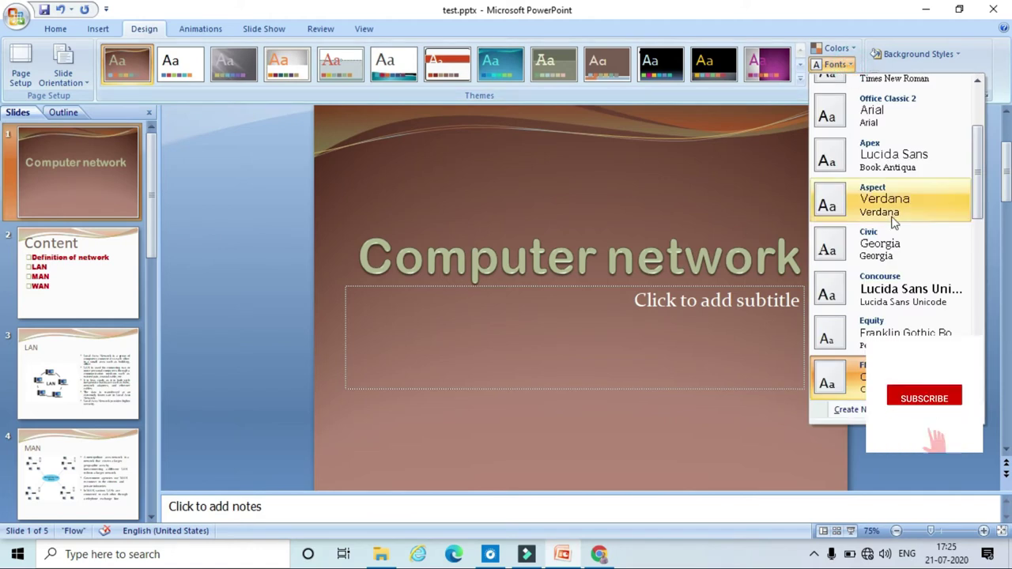
left_click(891, 300)
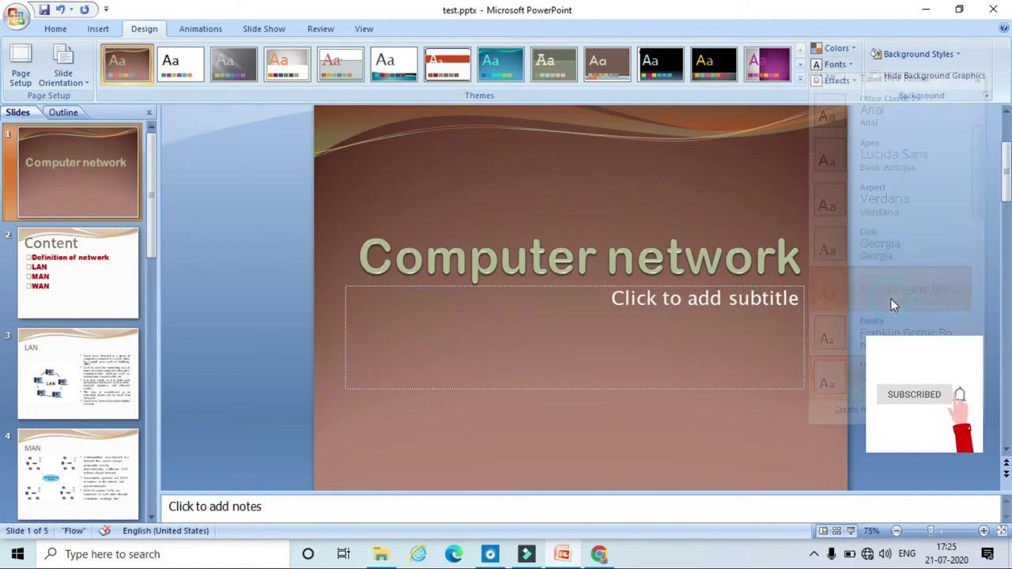
left_click(86, 263)
left_click(91, 164)
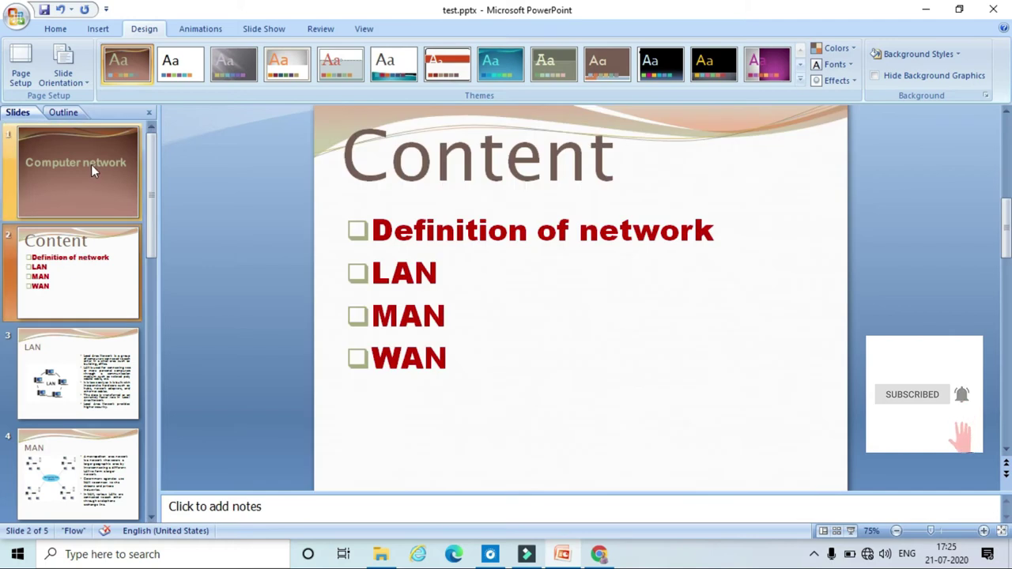
left_click(95, 269)
left_click(80, 372)
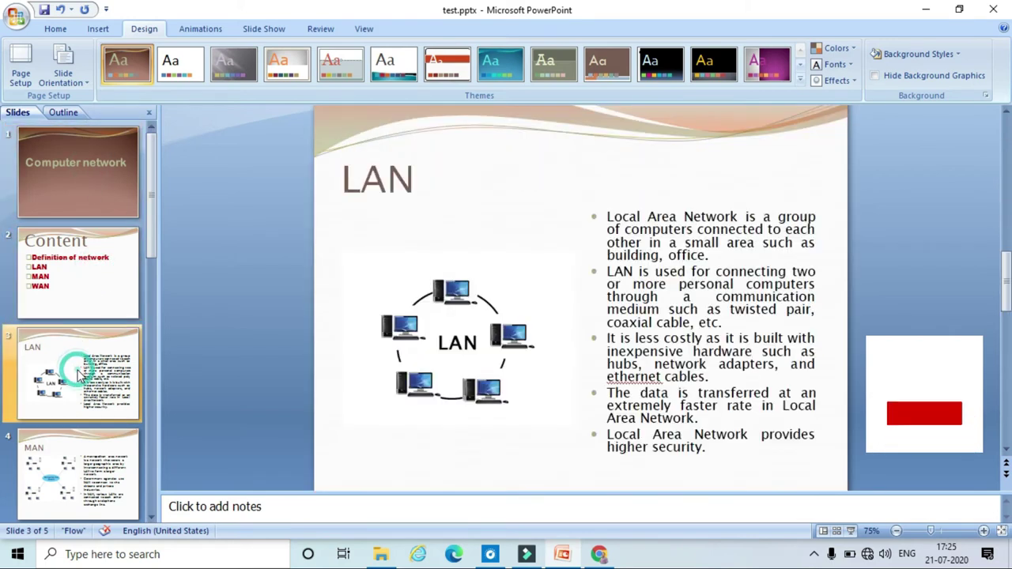
left_click(84, 186)
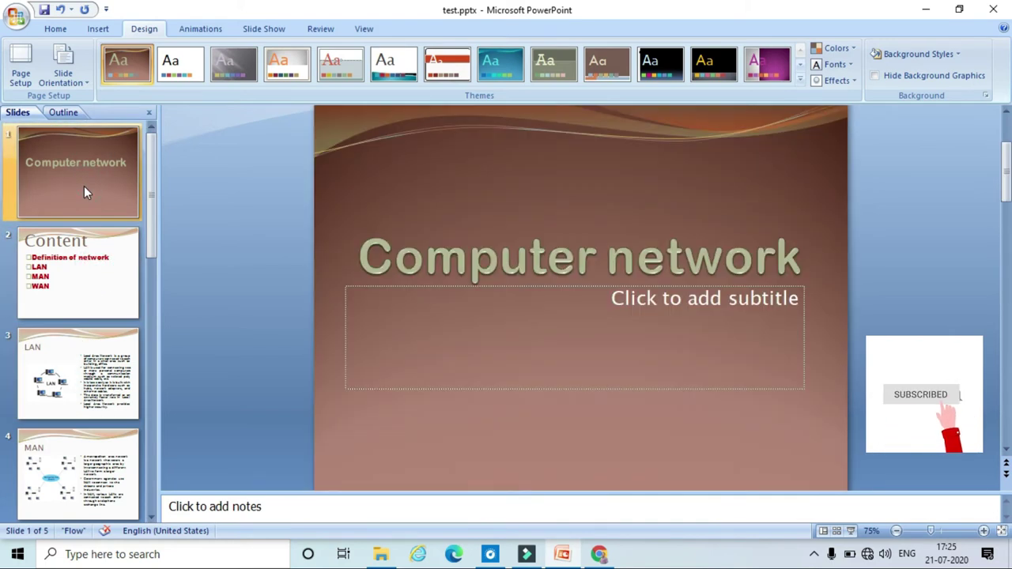
Give the slides the beige Style 2 background and show the Animations tab transition options.
left_click(953, 62)
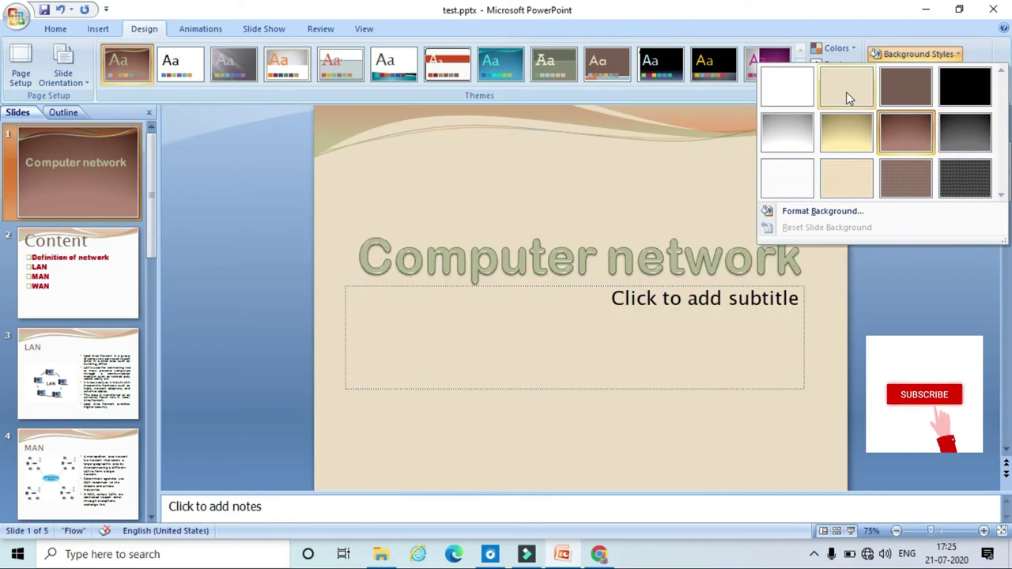
left_click(845, 91)
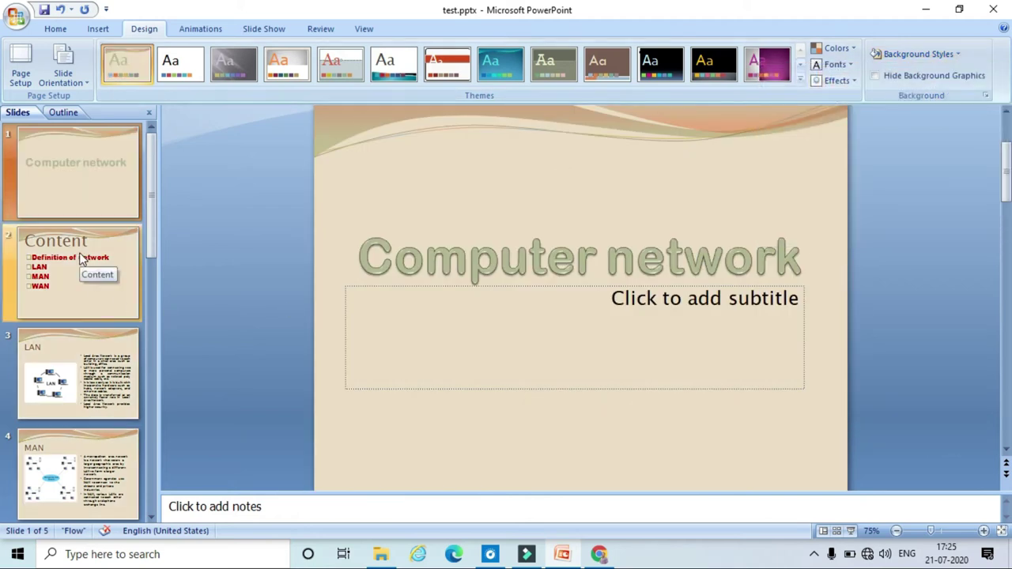
scroll(83, 261, "down", 1)
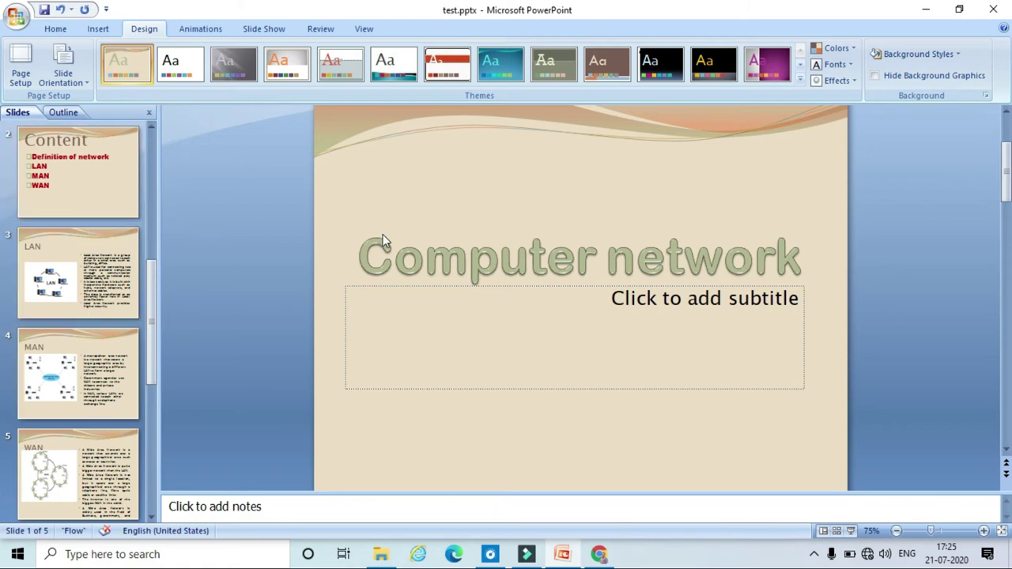
scroll(383, 241, "up", 1)
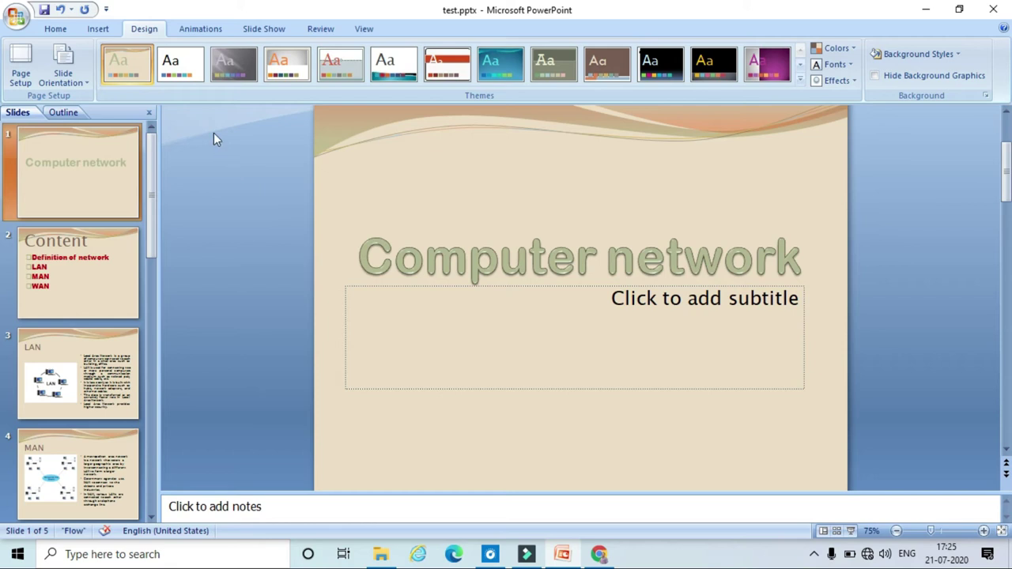
left_click(190, 31)
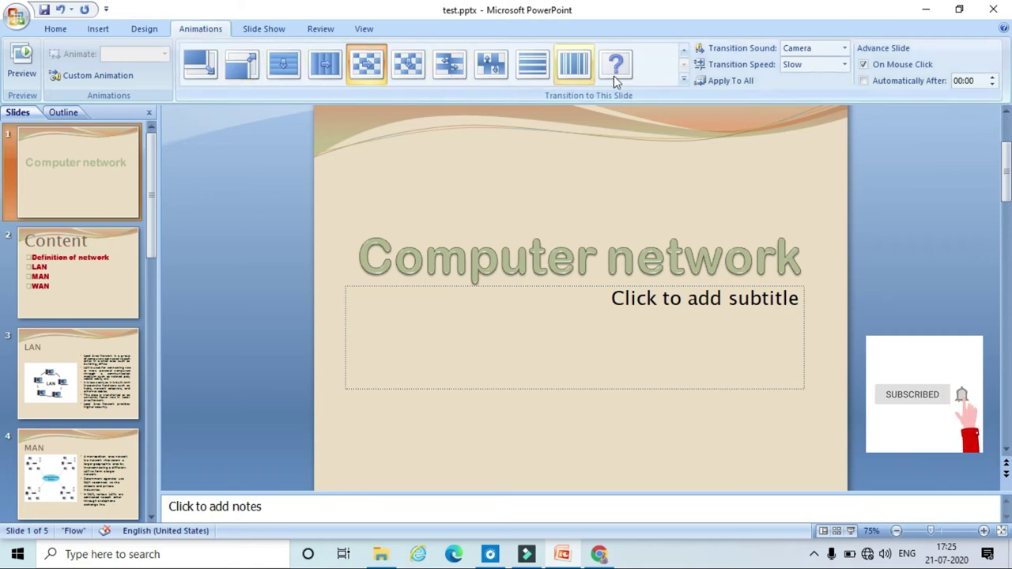
Apply the Dissolve transition from Fades and Dissolves to the title slide.
left_click(684, 80)
left_click(925, 159)
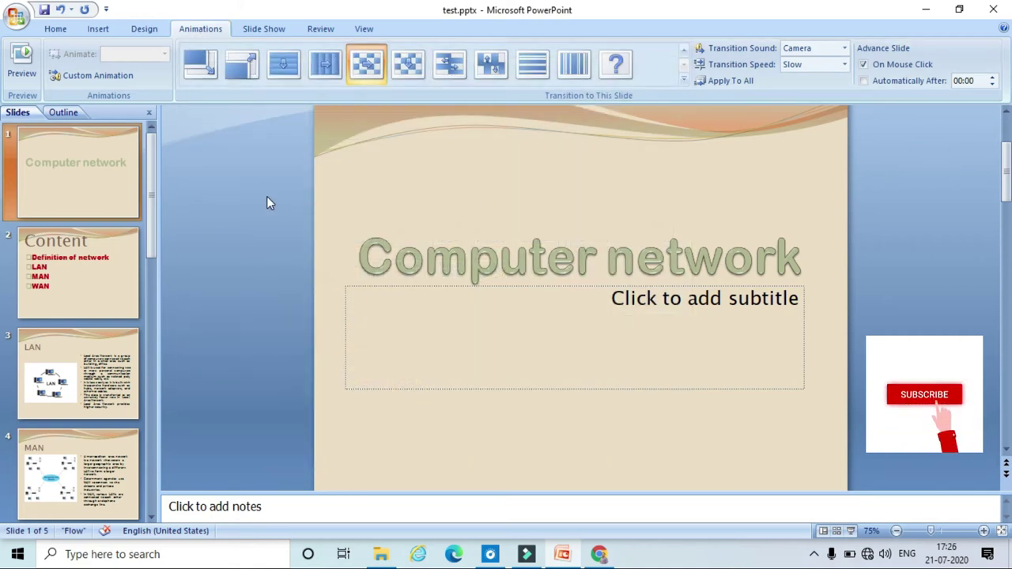
left_click(684, 80)
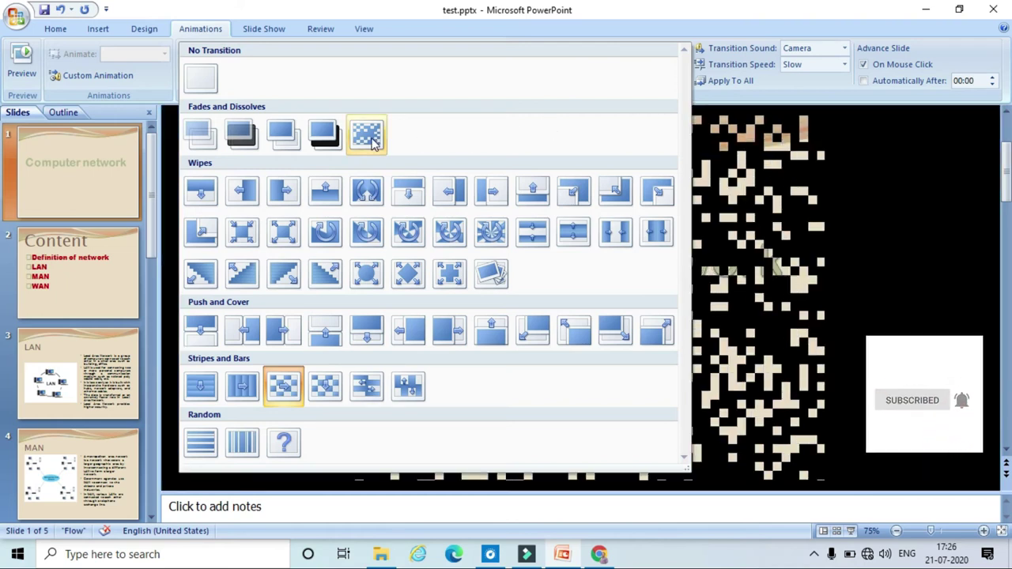
left_click(373, 143)
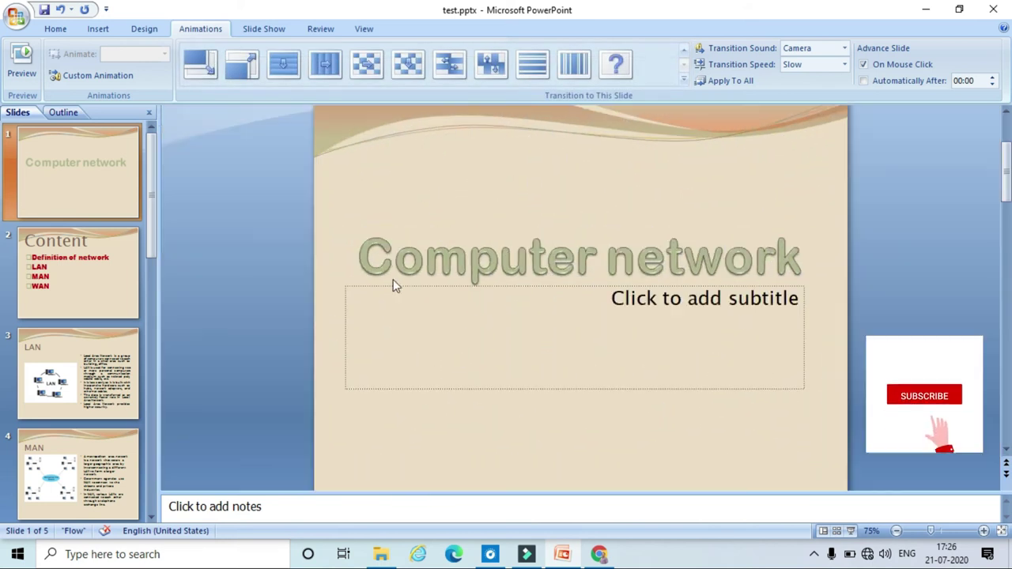